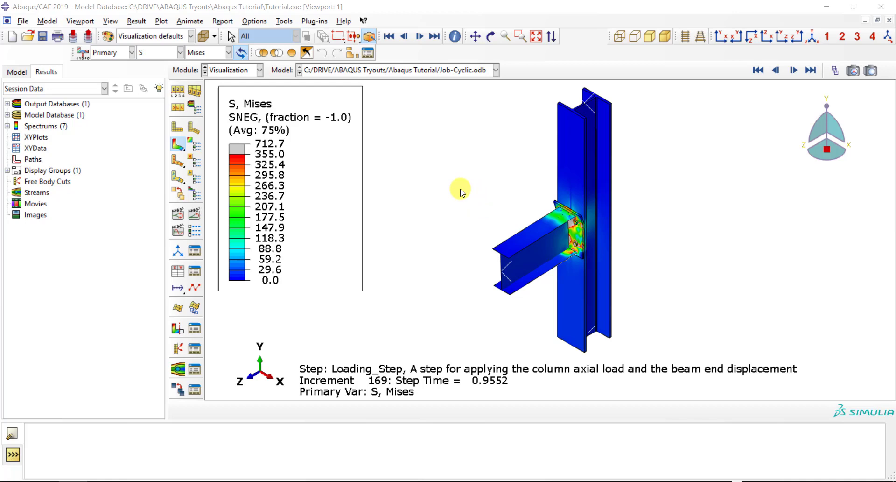
Play the time-history animation of the Mises stress contours on the beam-column joint
scroll(589, 237, "up", 2)
scroll(609, 192, "down", 3)
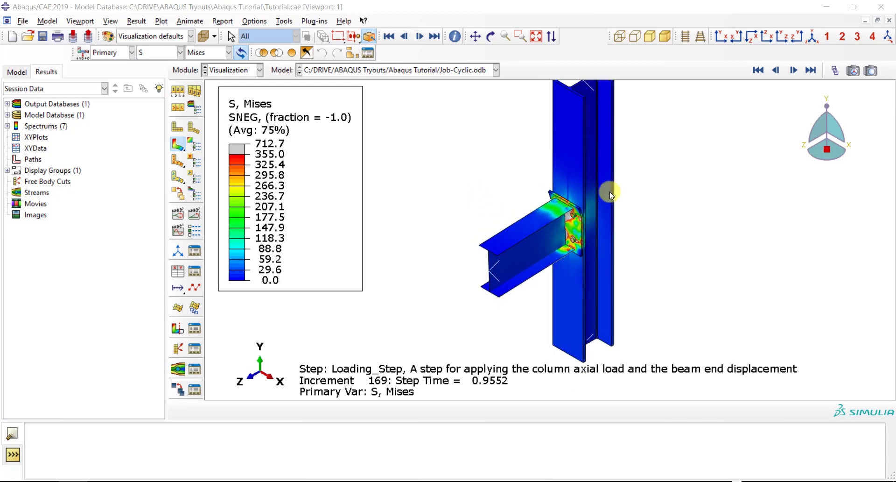
scroll(640, 98, "up", 1)
scroll(623, 89, "up", 1)
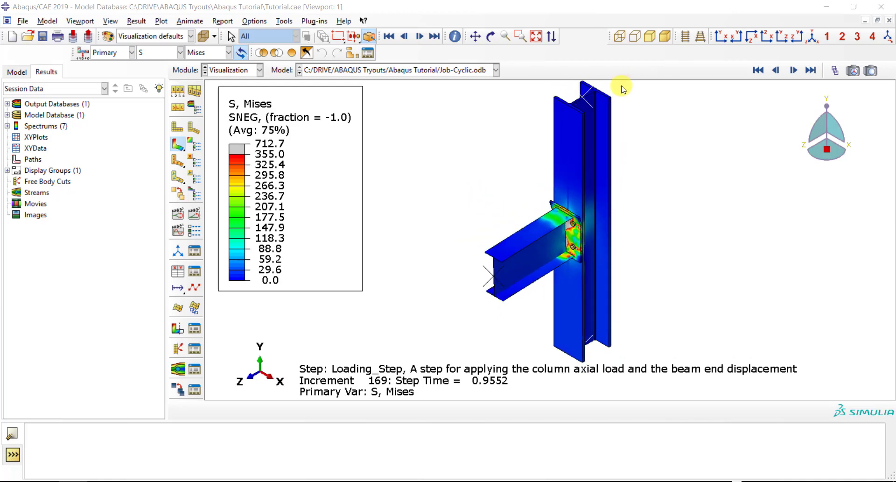
left_click(197, 217)
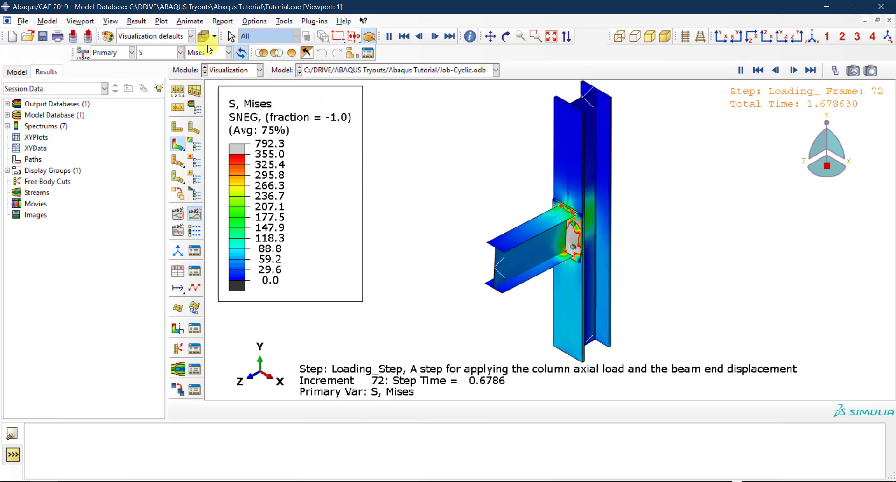
Start saving the running animation with the file name My Video
left_click(195, 22)
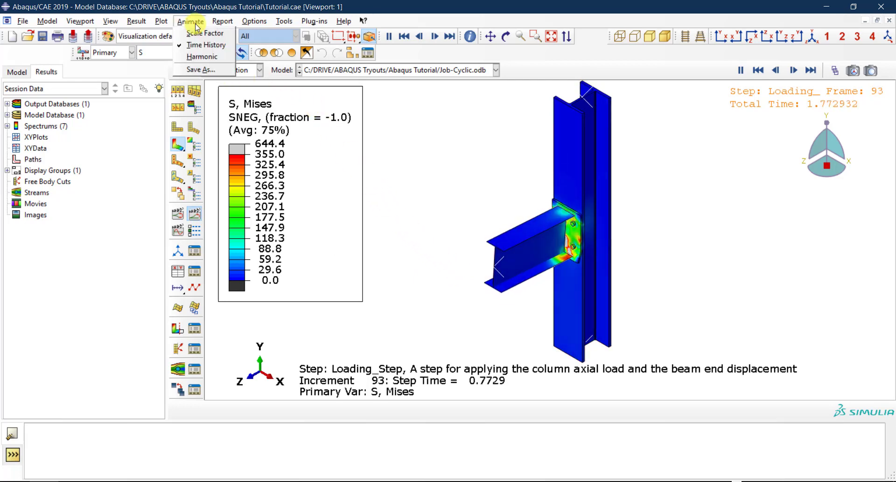
left_click(203, 69)
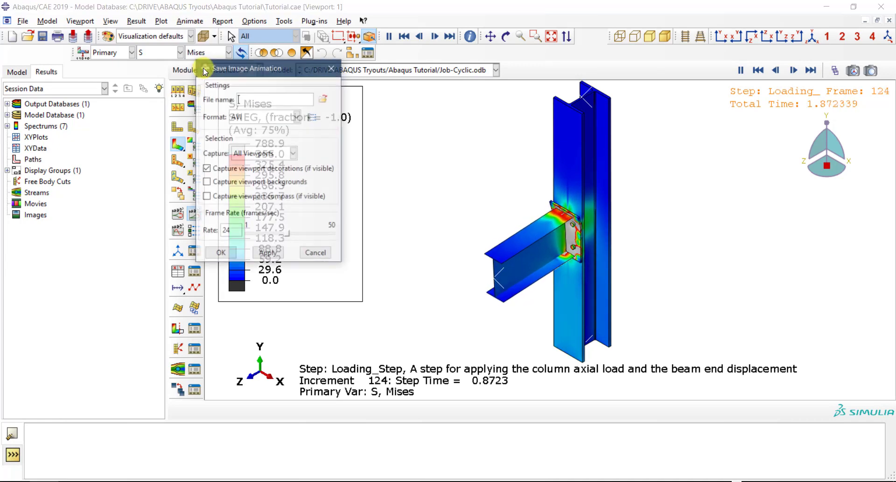
left_click(255, 99)
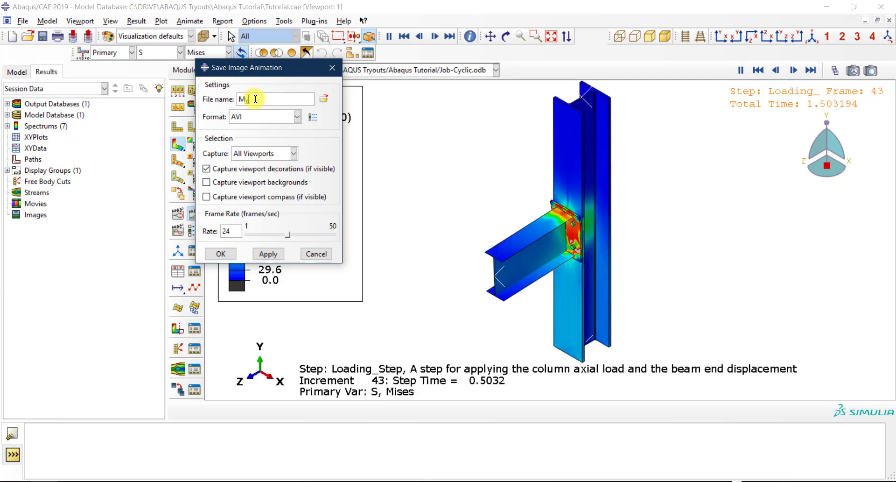
type("My Video")
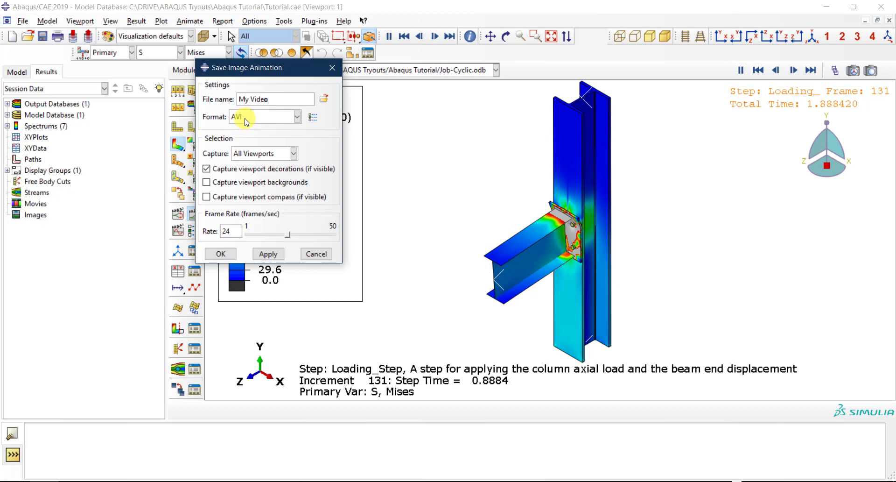
Set the AVI compression to the Microsoft Video 1 codec with a quality of 100
left_click(314, 118)
left_click_drag(262, 91, 442, 68)
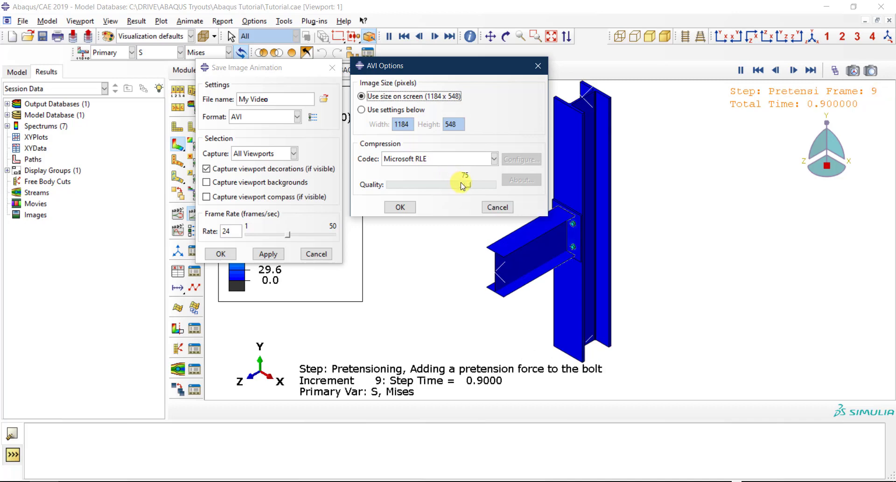
left_click_drag(465, 185, 497, 185)
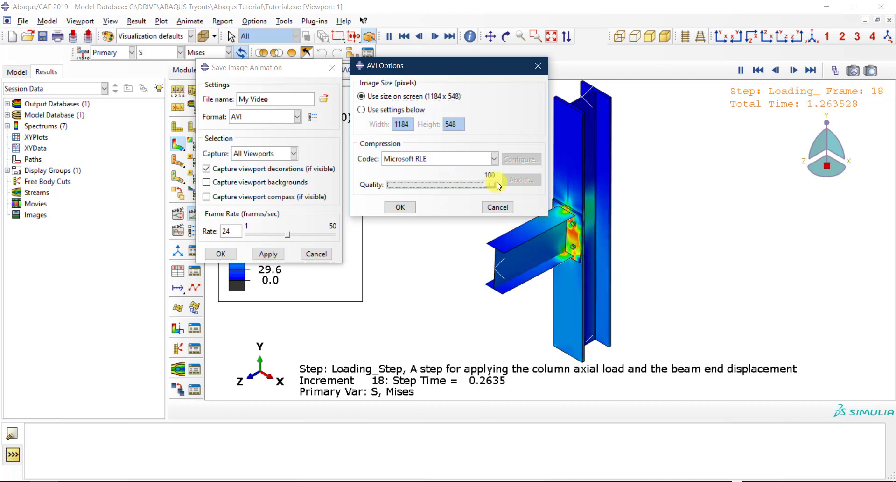
left_click(407, 161)
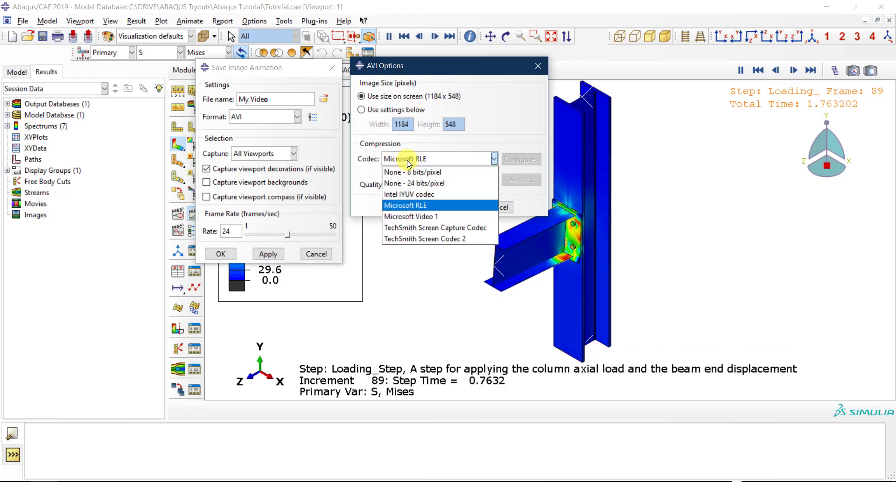
left_click(440, 216)
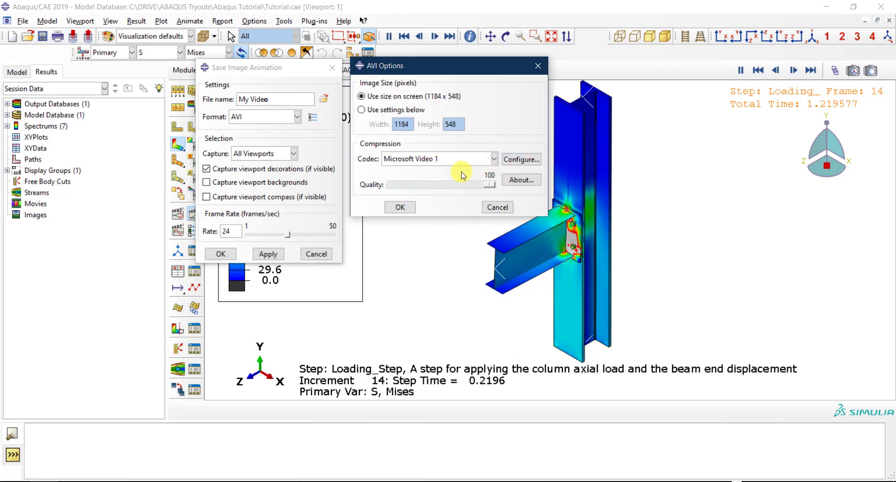
left_click(517, 167)
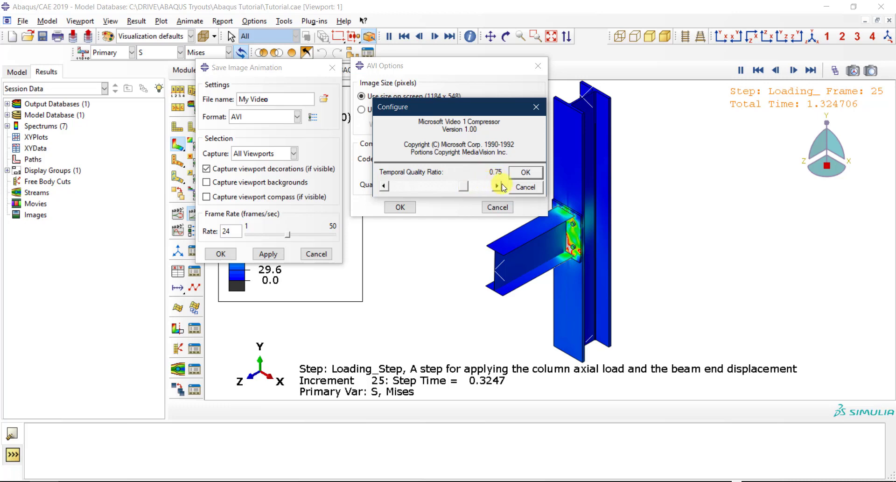
left_click(526, 189)
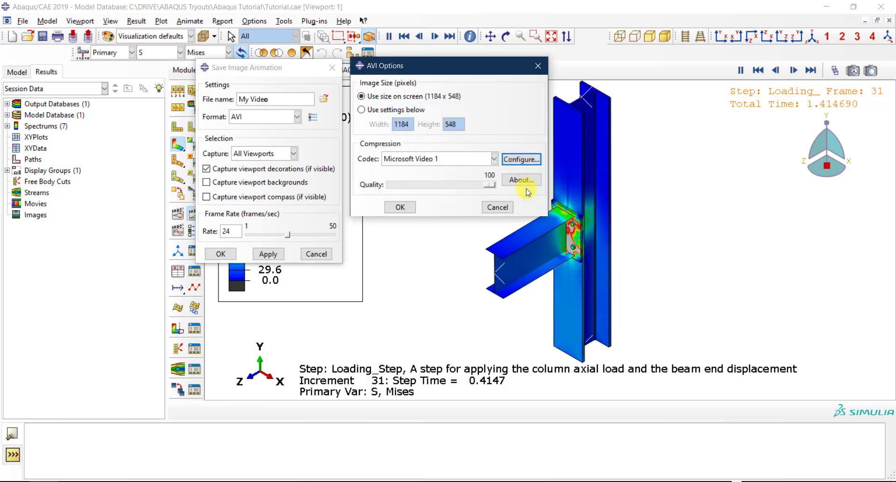
left_click(400, 206)
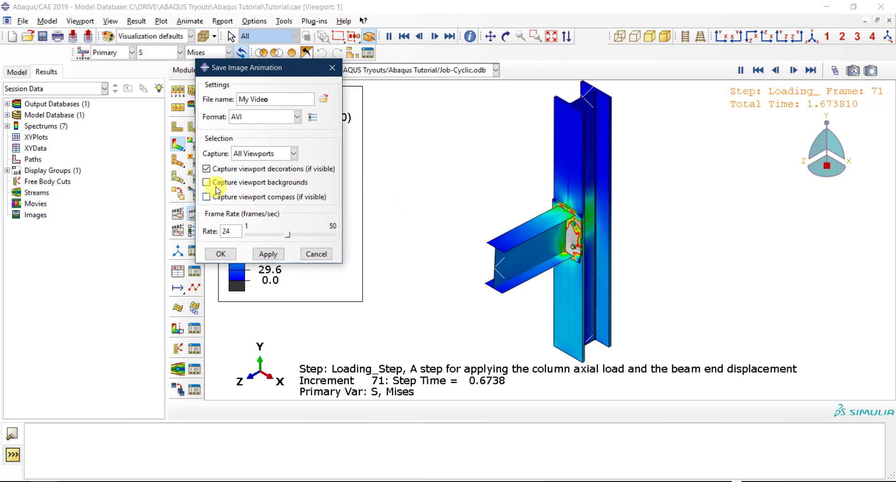
Keep the capture on all viewports and move the animation to its last frame, 180, with the frame selector
left_click(245, 155)
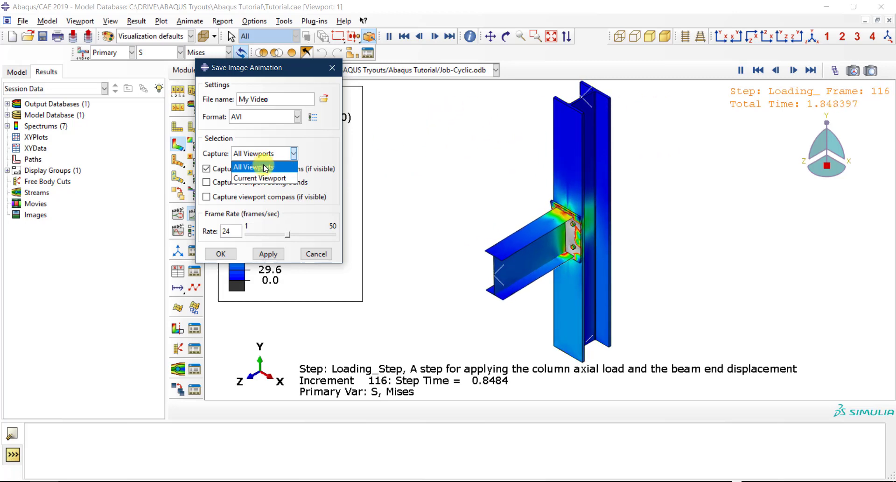
left_click(246, 166)
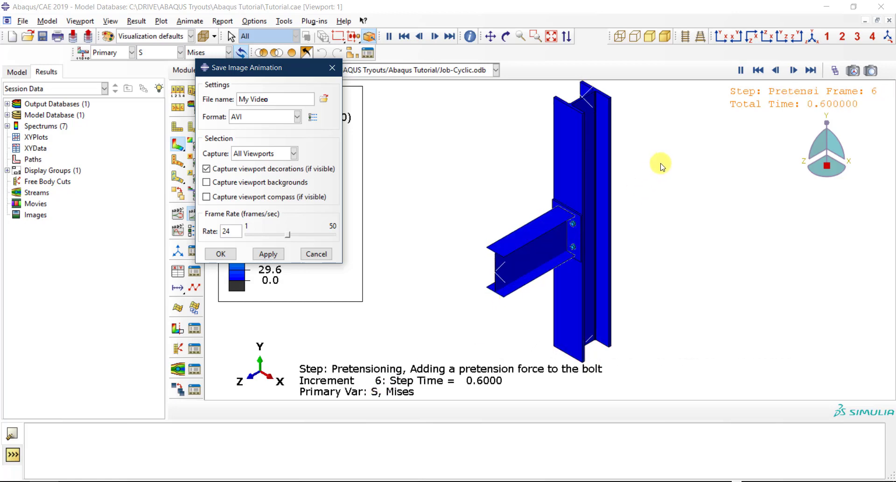
left_click(843, 70)
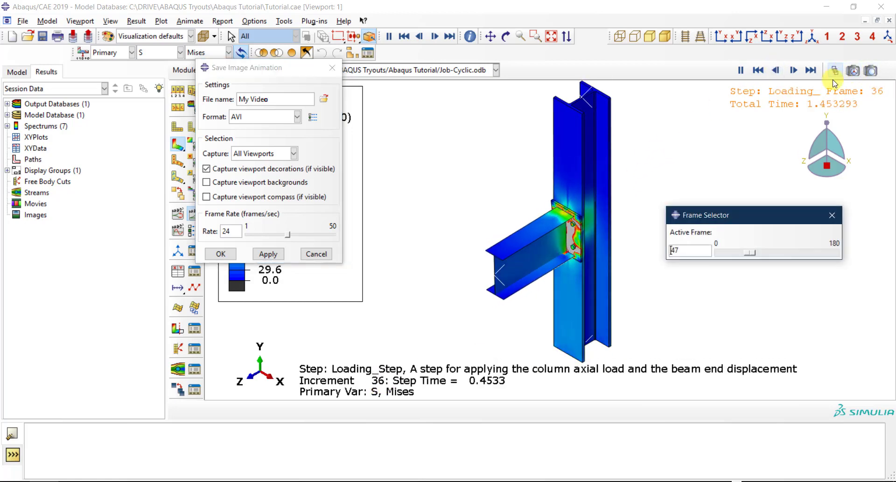
left_click_drag(765, 254, 835, 245)
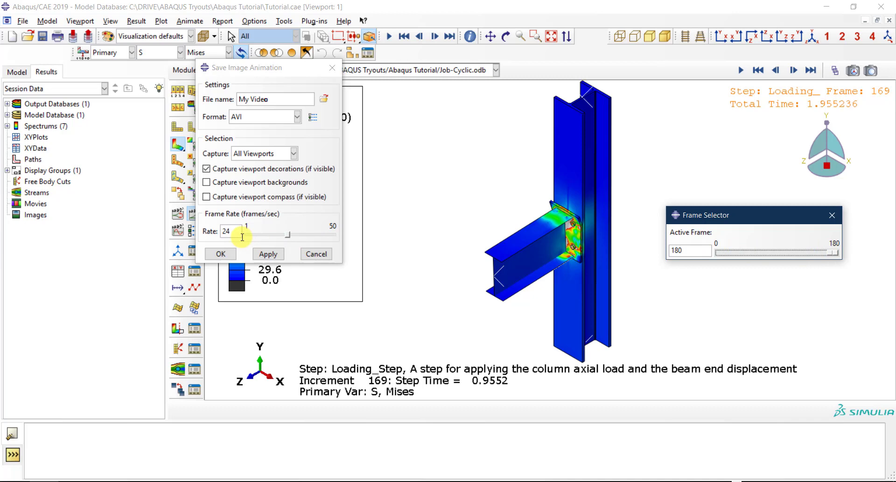
Set the frame rate to 18 frames per second and save the animation, overwriting the existing file
left_click_drag(239, 230, 216, 230)
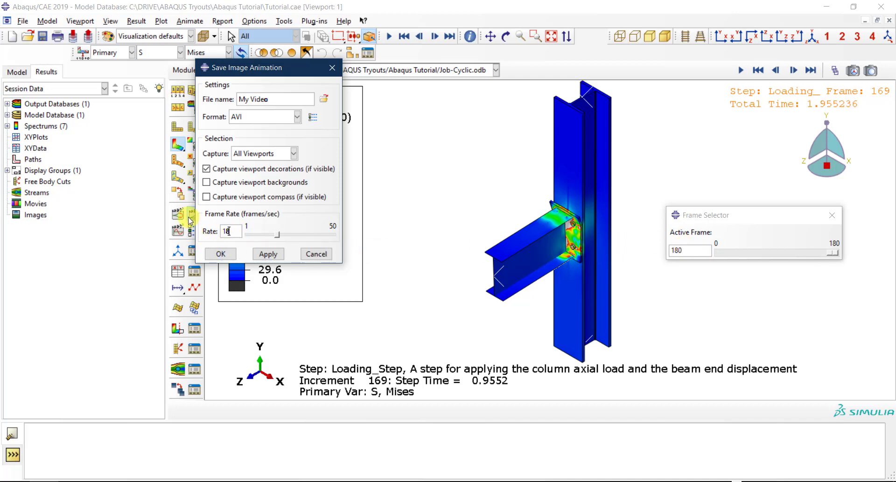
left_click(832, 215)
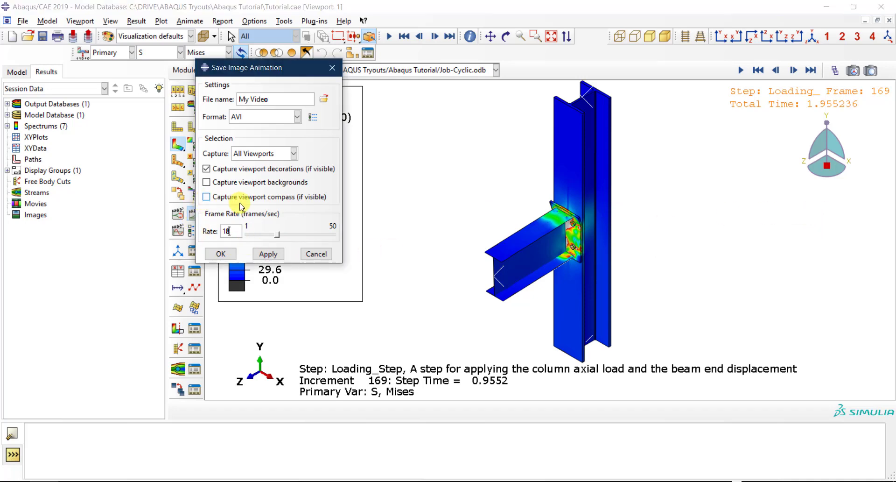
left_click(232, 254)
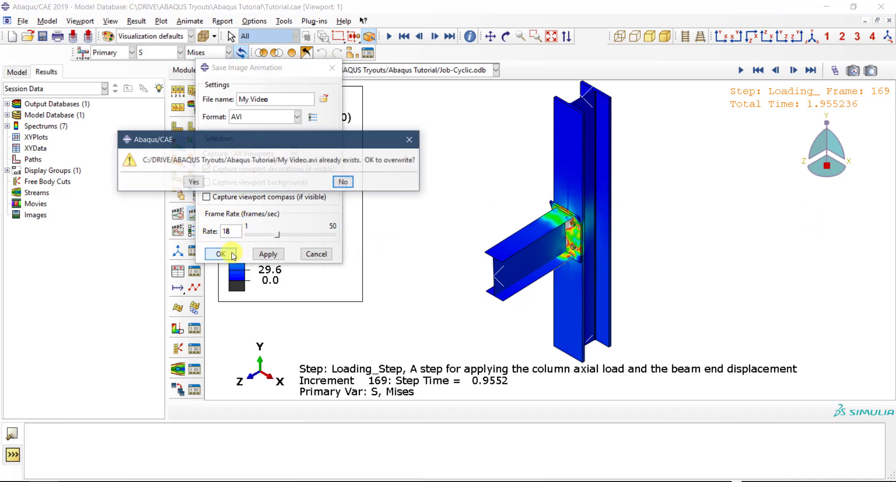
left_click(194, 183)
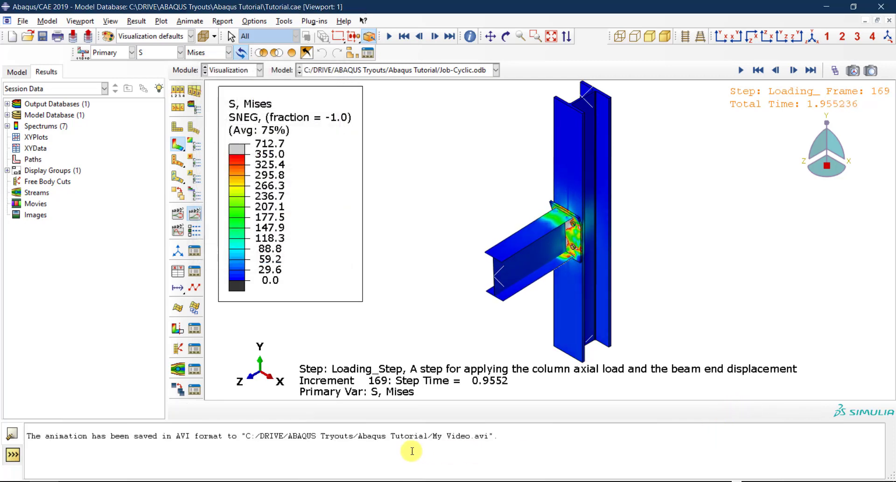
Check the save path in the message log, switch to File Explorer and locate My Video in the Abaqus Tutorial folder
left_click_drag(506, 436, 346, 436)
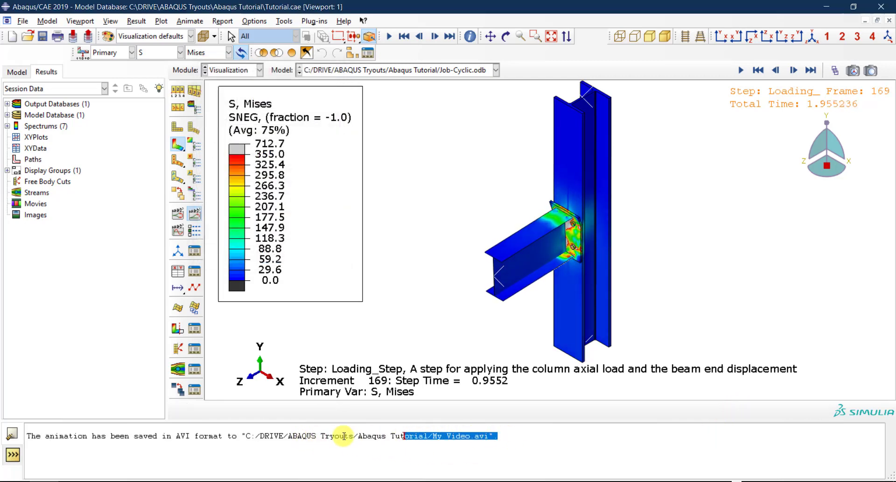
left_click_drag(227, 435, 245, 436)
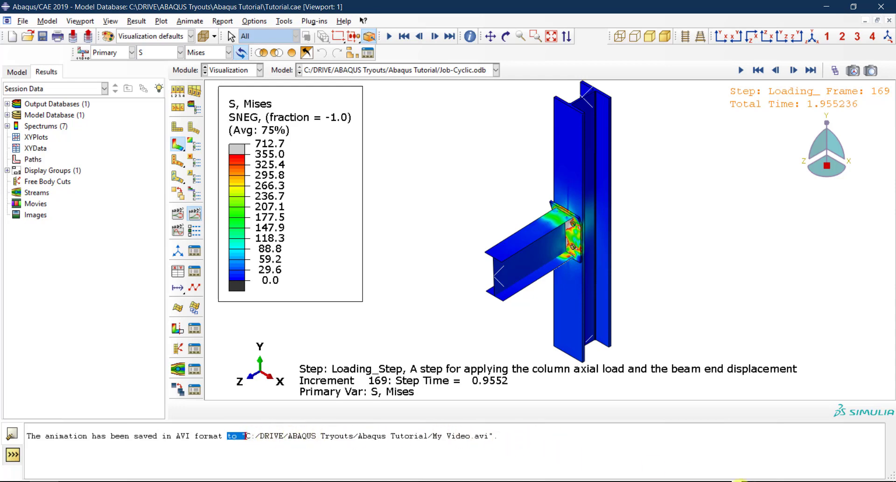
left_click(742, 481)
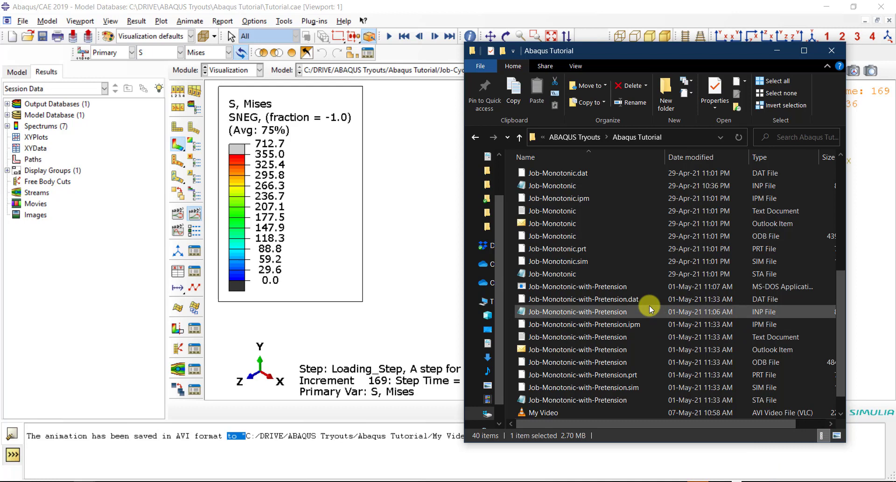
scroll(625, 354, "down", 2)
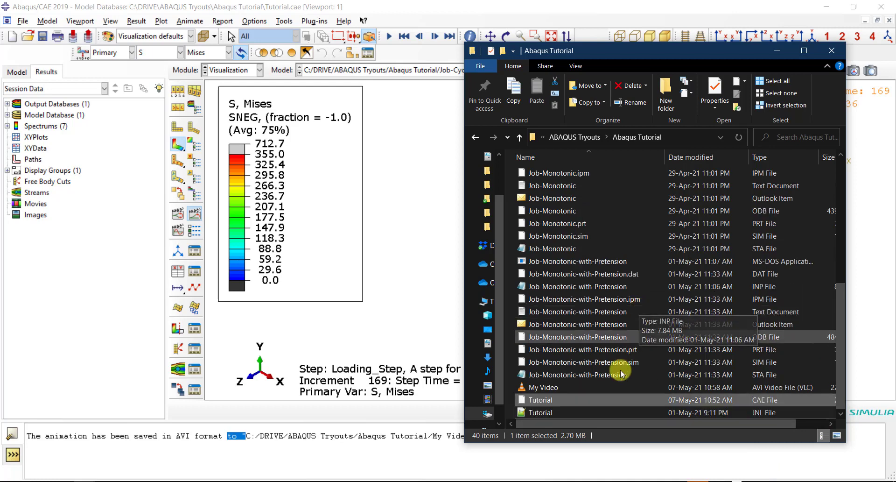
Play the My Video file in VLC media player, close the player and return to Abaqus/CAE
double_click(551, 387)
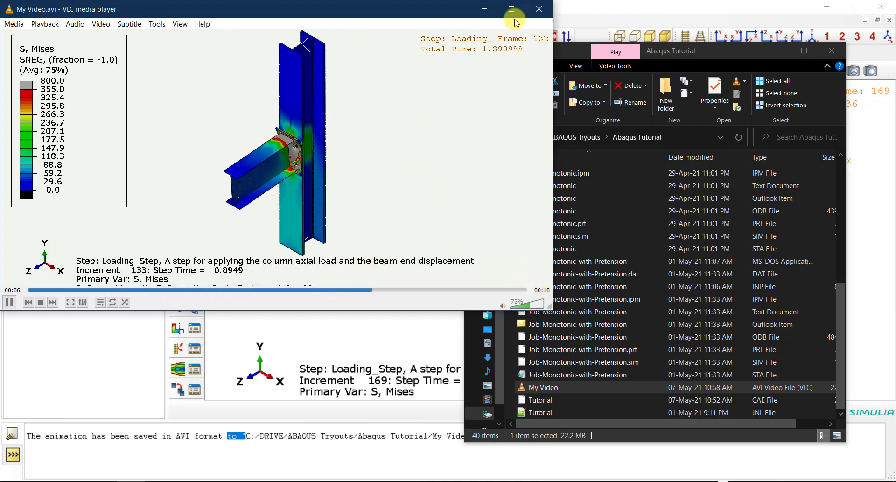
double_click(468, 102)
double_click(469, 102)
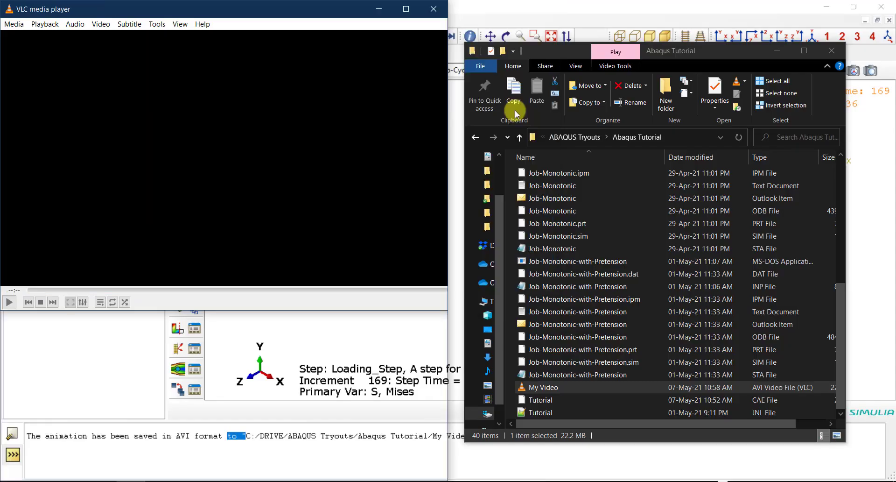
left_click(432, 9)
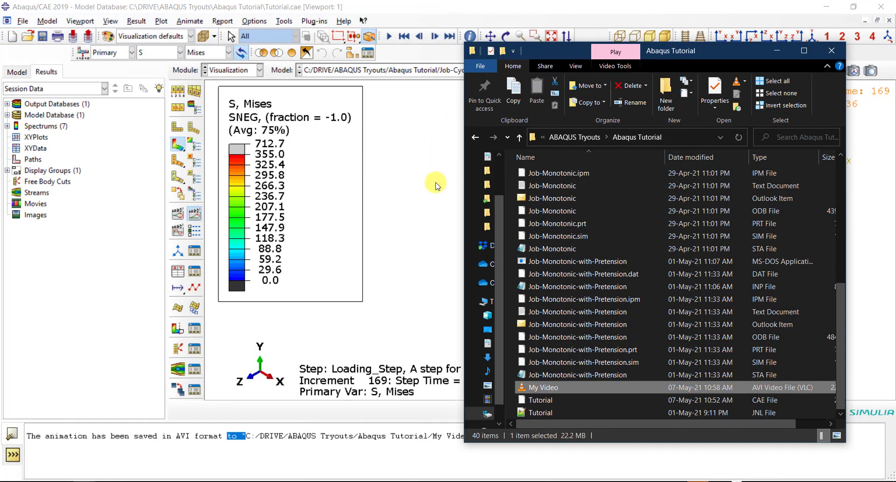
left_click(777, 51)
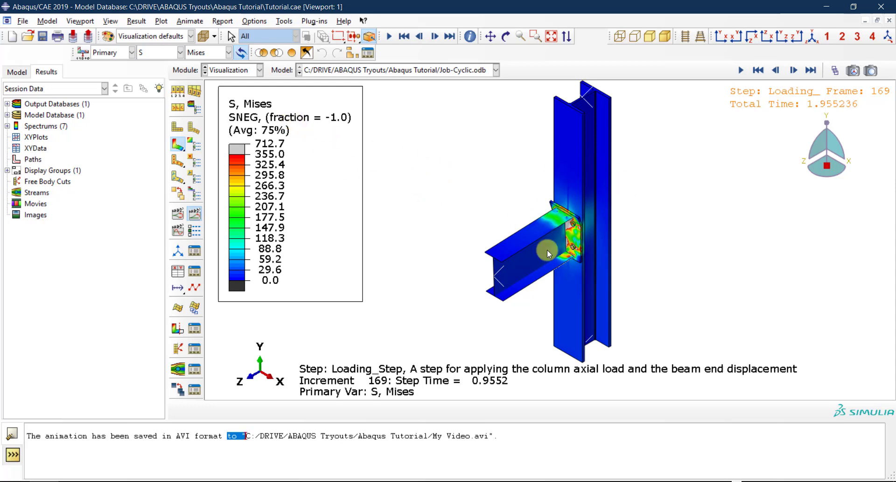
Examine the stress contours at the bolted end-plate connection up close, from the side and from an oblique angle
left_click(800, 41)
scroll(608, 249, "up", 6)
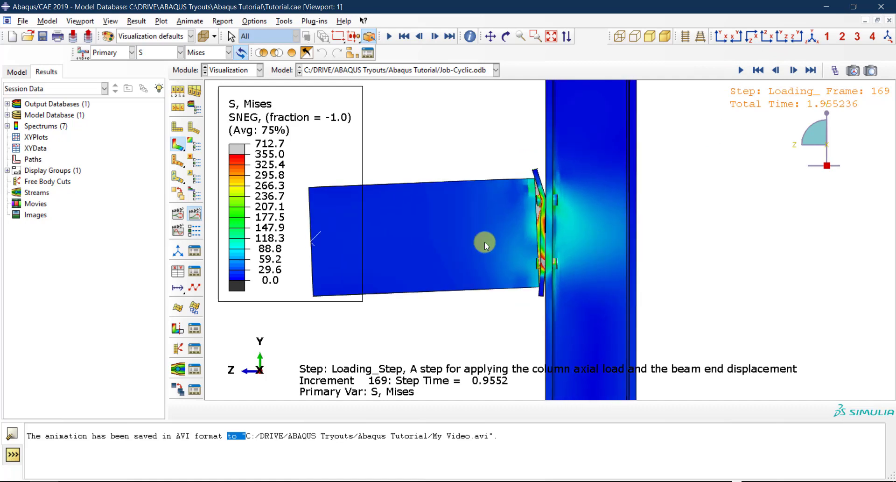
scroll(484, 242, "up", 1)
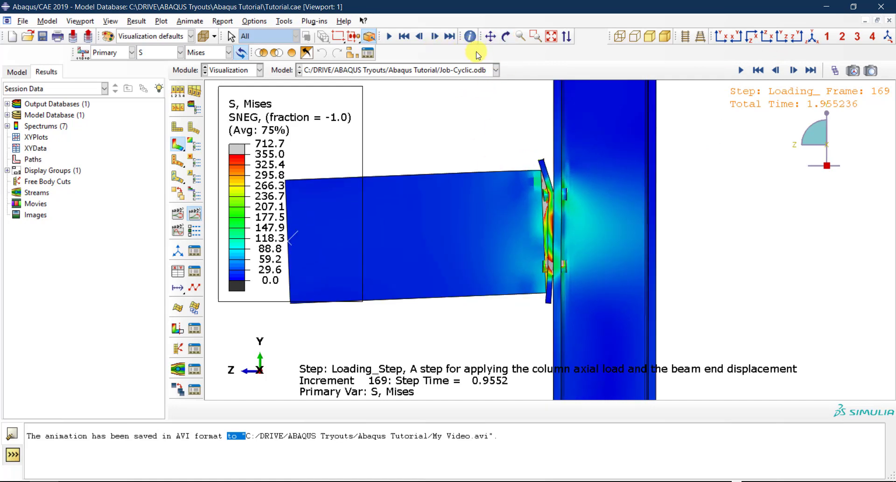
left_click(506, 36)
left_click_drag(555, 196, 614, 224)
key("Escape")
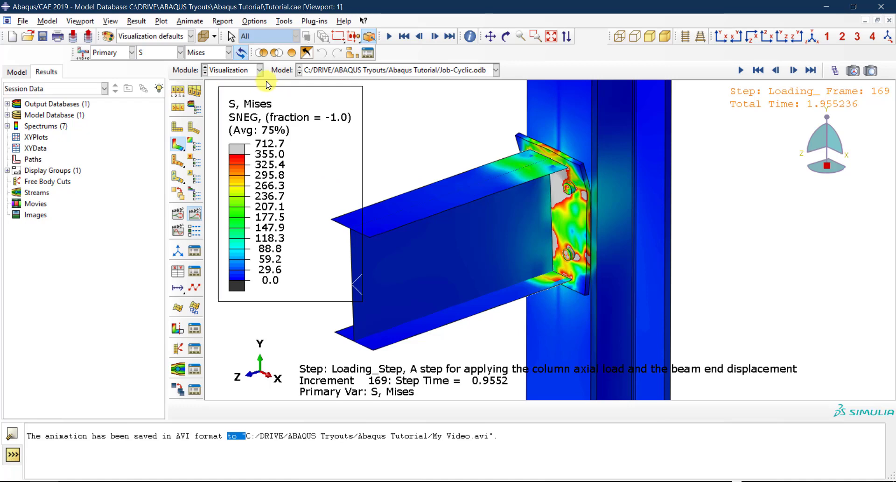
Save an image of the current results viewport under the name my viewport using the Save Current Viewport plug-in
left_click(313, 22)
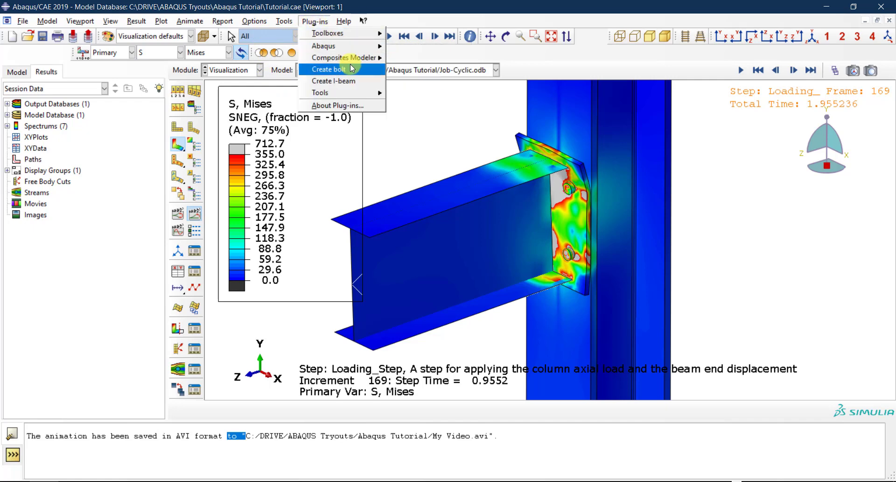
mouse_move(371, 100)
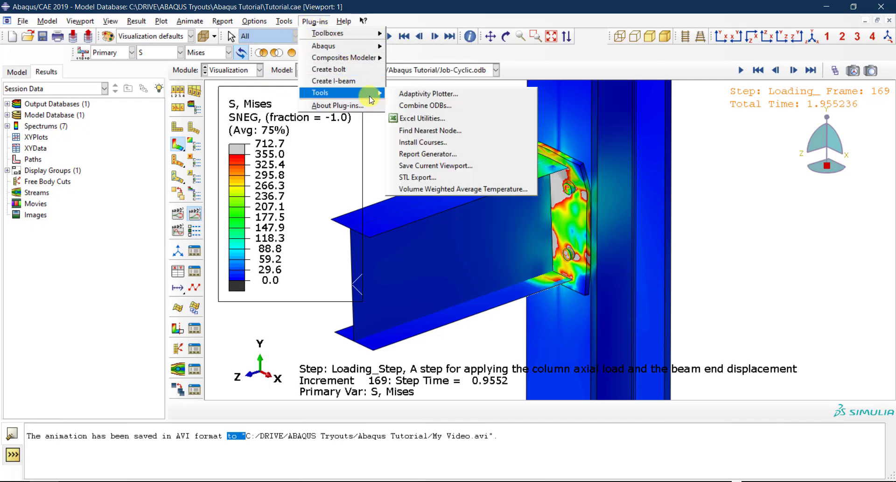
left_click(436, 166)
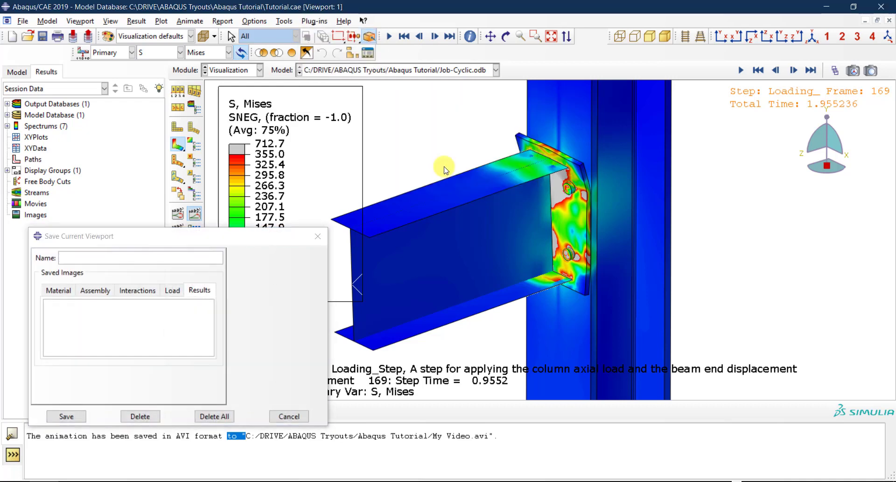
left_click(83, 258)
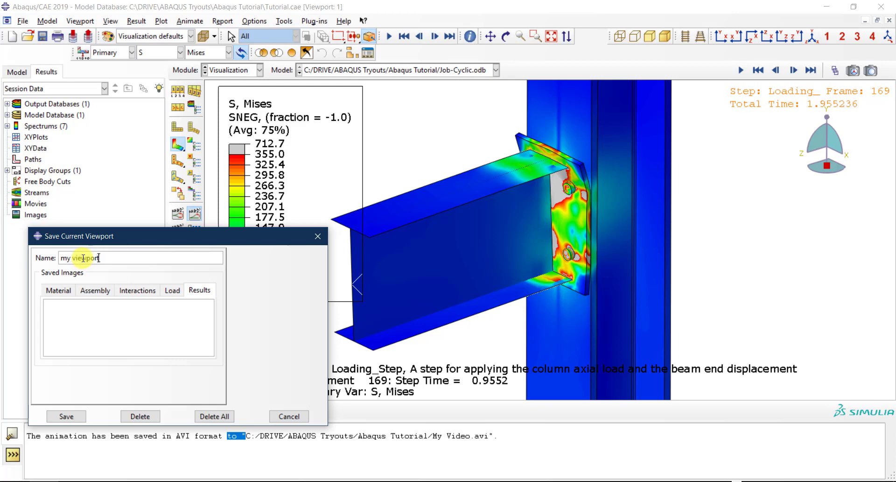
left_click(70, 422)
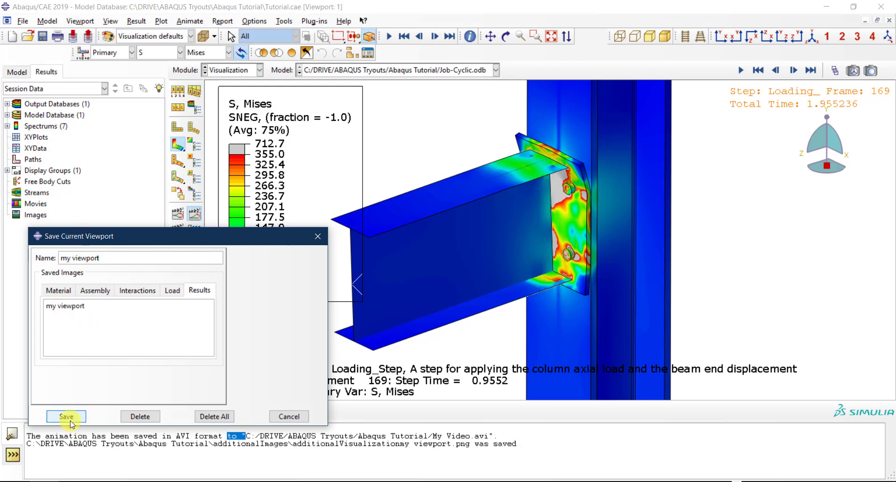
Switch to File Explorer, view the saved viewport picture in the additionalImages folder, and close the photo viewer
left_click(740, 481)
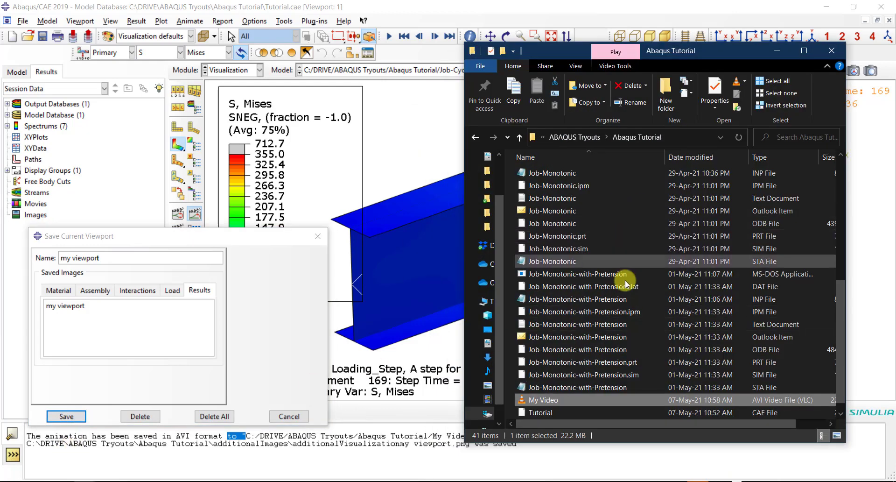
scroll(627, 253, "up", 7)
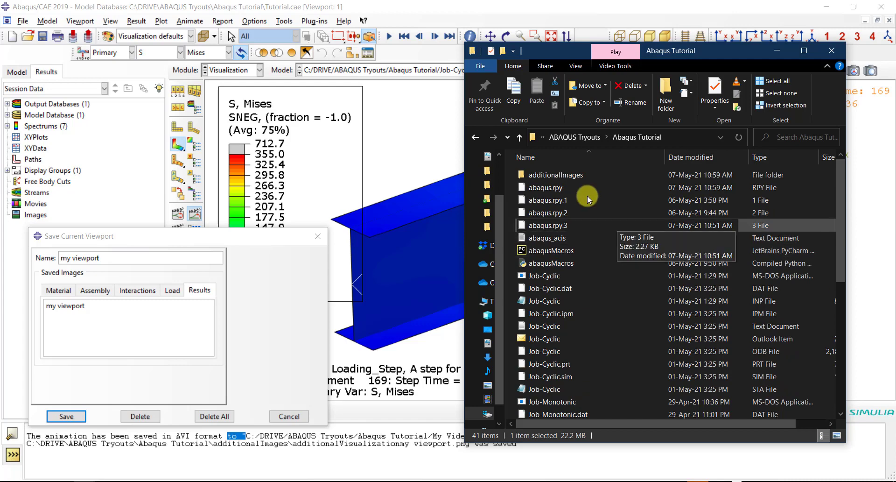
double_click(567, 178)
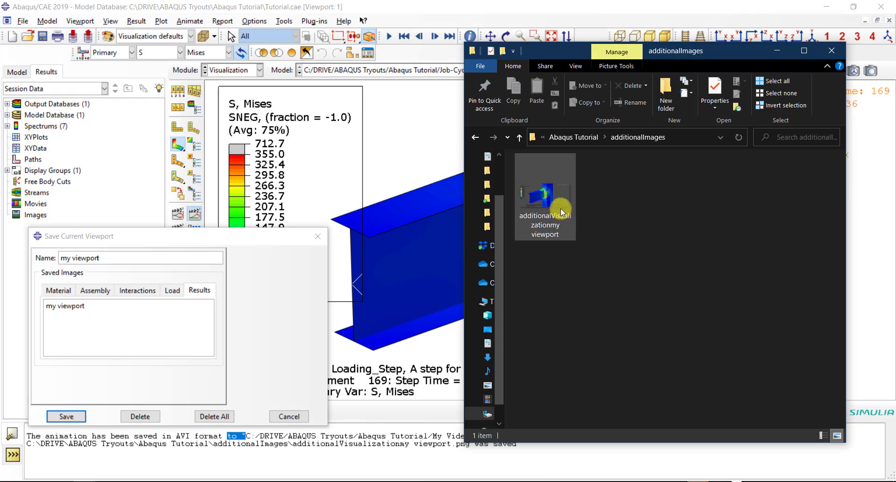
double_click(562, 211)
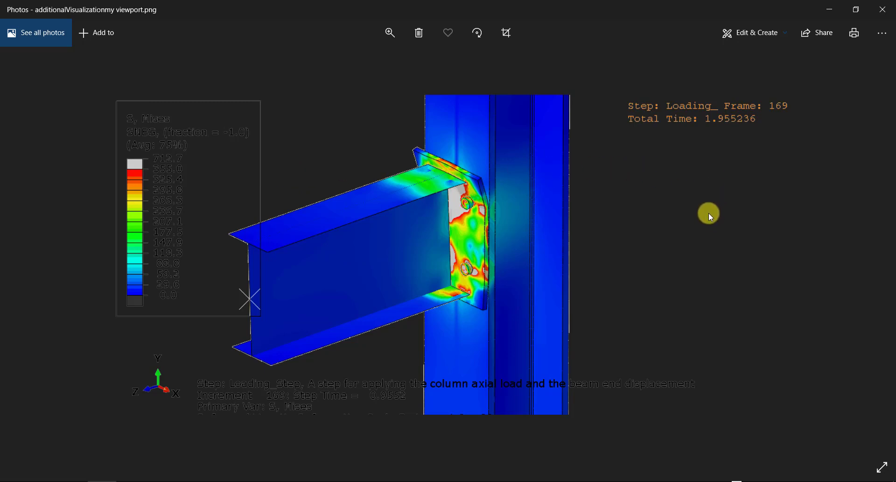
left_click(881, 9)
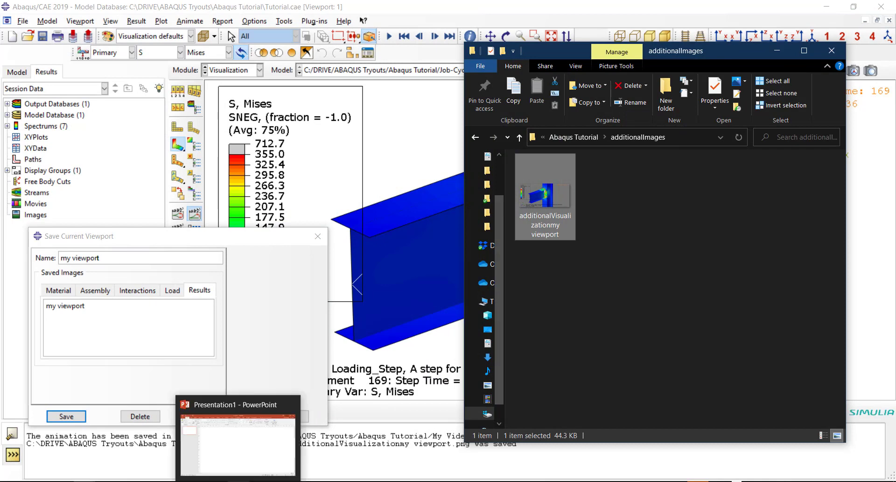
Switch to PowerPoint, insert the saved viewport picture from the additionalImages folder on the blank slide, and maximize the presentation window
left_click(239, 467)
left_click_drag(410, 8, 264, 37)
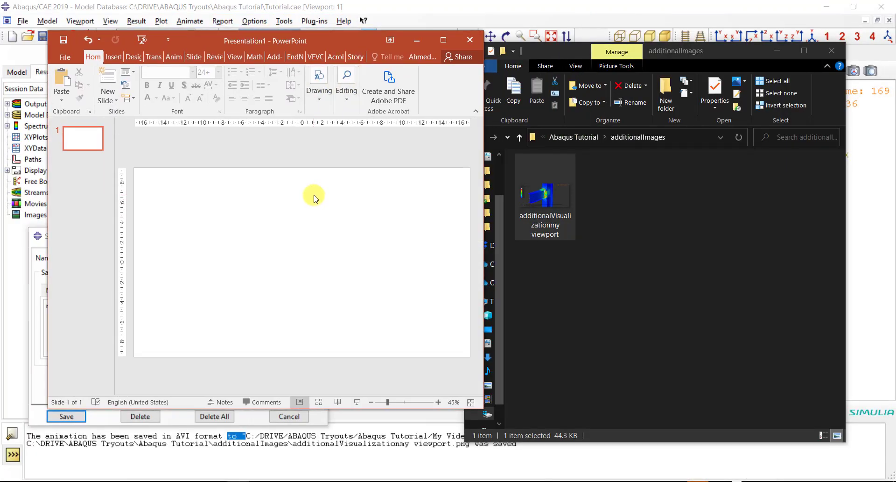
left_click_drag(541, 194, 279, 238)
left_click(443, 39)
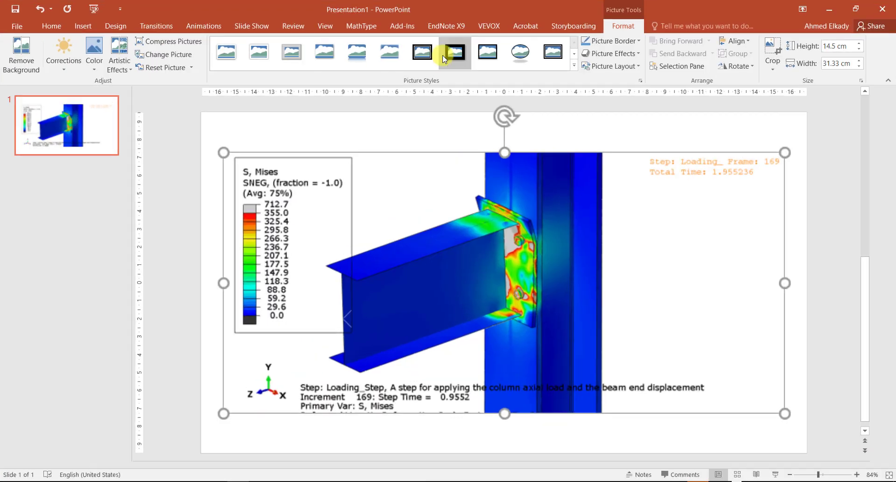
Inspect the inserted picture's quality up close, return to Abaqus/CAE and close the Save Current Viewport dialog
scroll(537, 329, "up", 4, "ctrl")
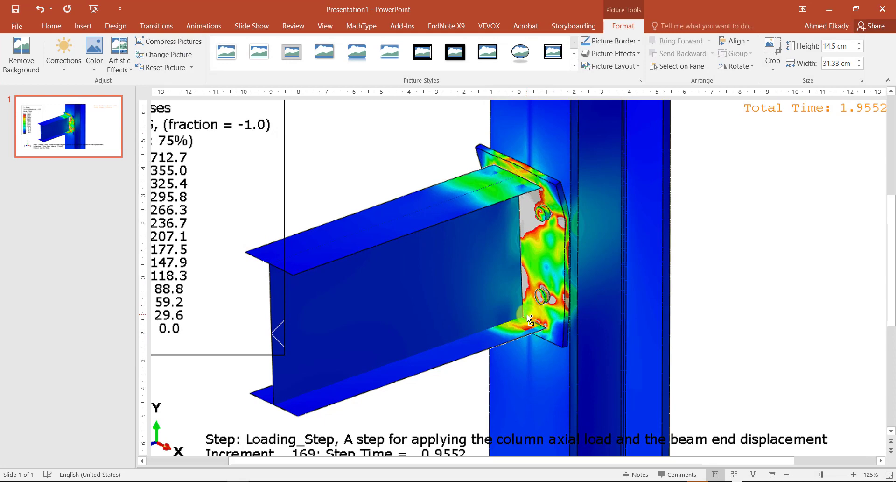
scroll(529, 318, "down", 2, "ctrl")
scroll(527, 315, "down", 2, "ctrl")
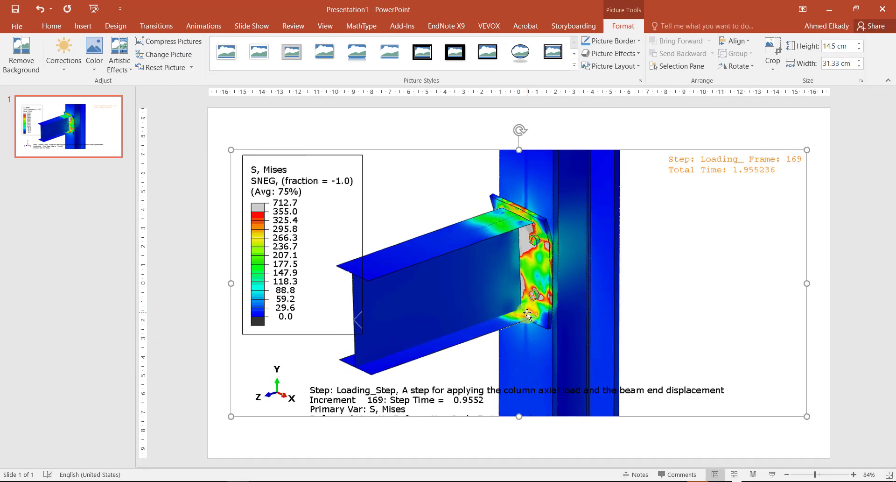
left_click(816, 196)
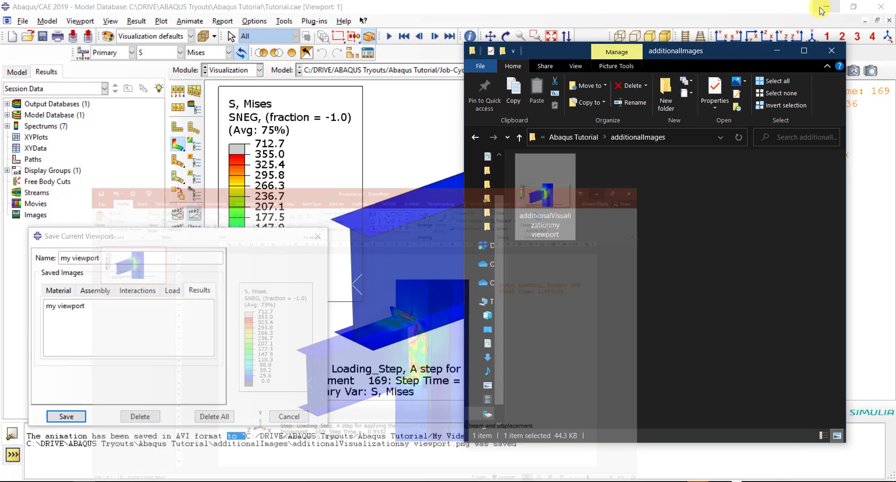
left_click(829, 9)
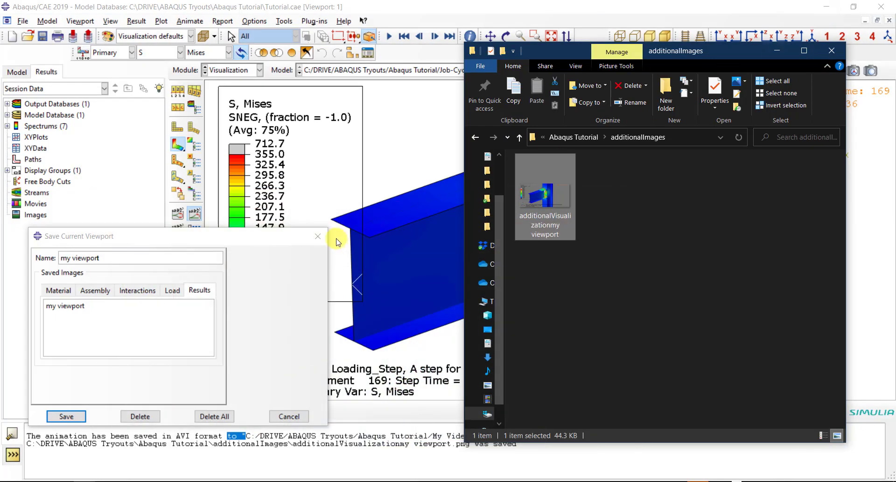
left_click(318, 235)
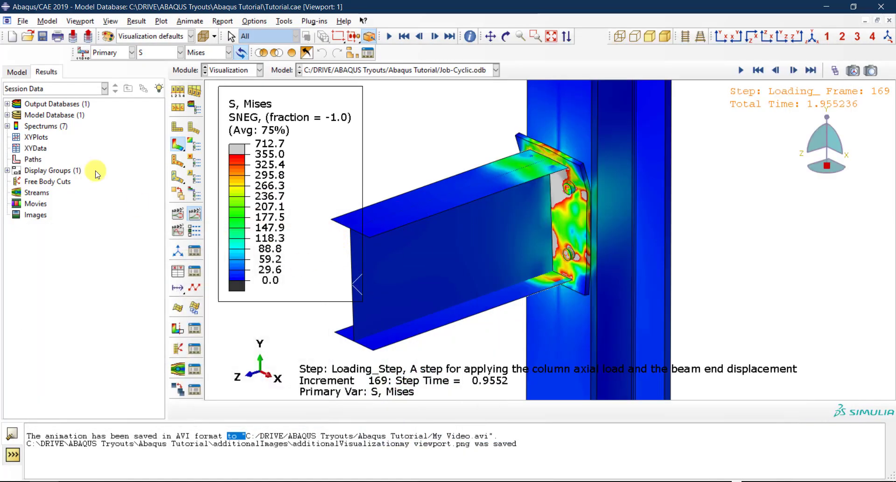
Set up printing of all viewports in color to a file named My Image
left_click(21, 21)
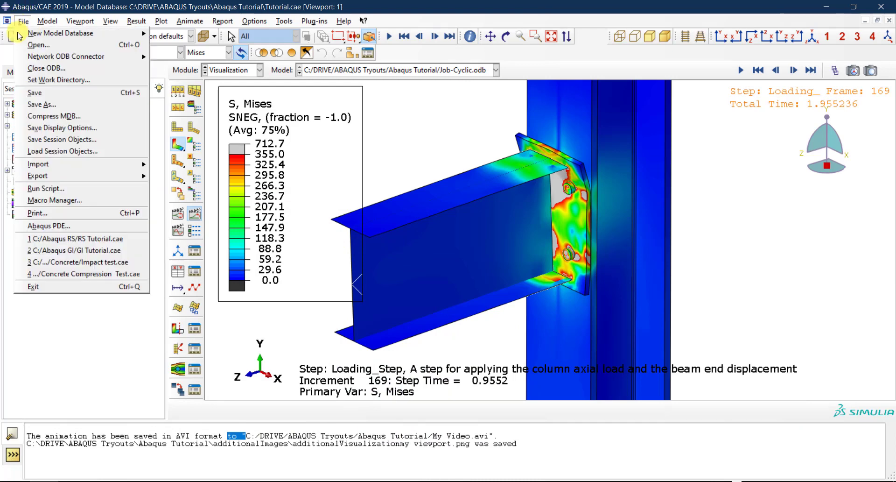
left_click(69, 216)
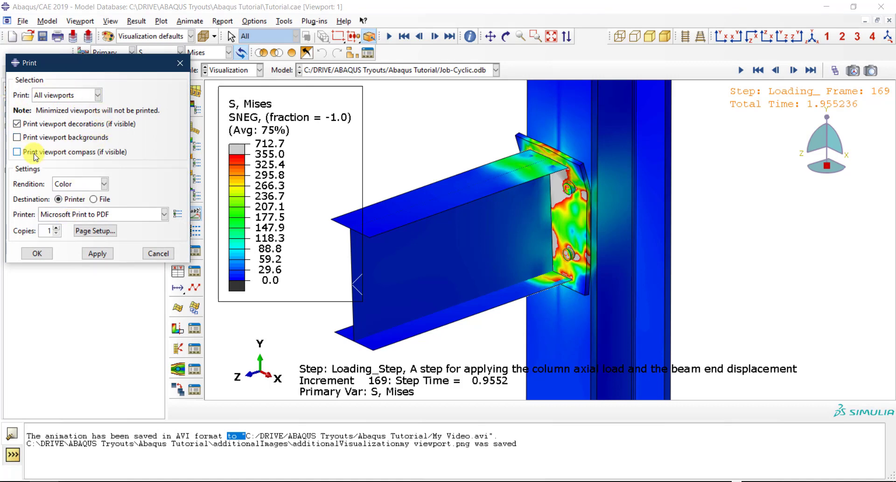
left_click_drag(73, 70, 228, 114)
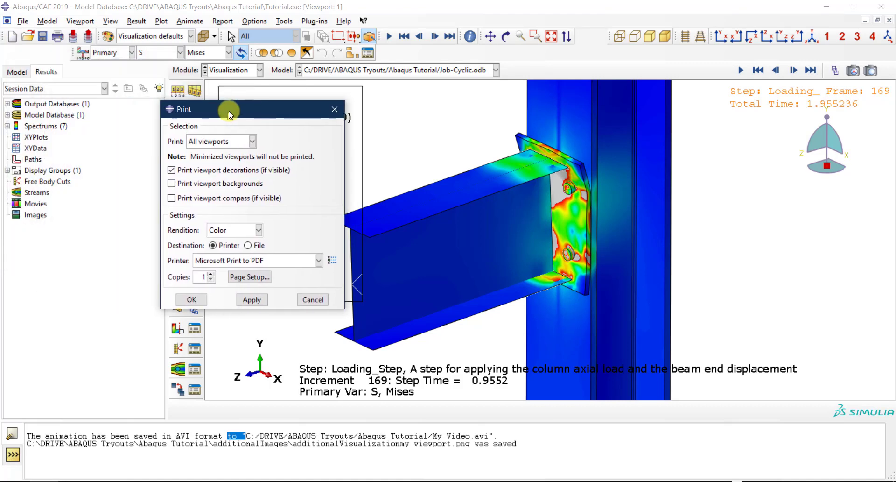
left_click(244, 228)
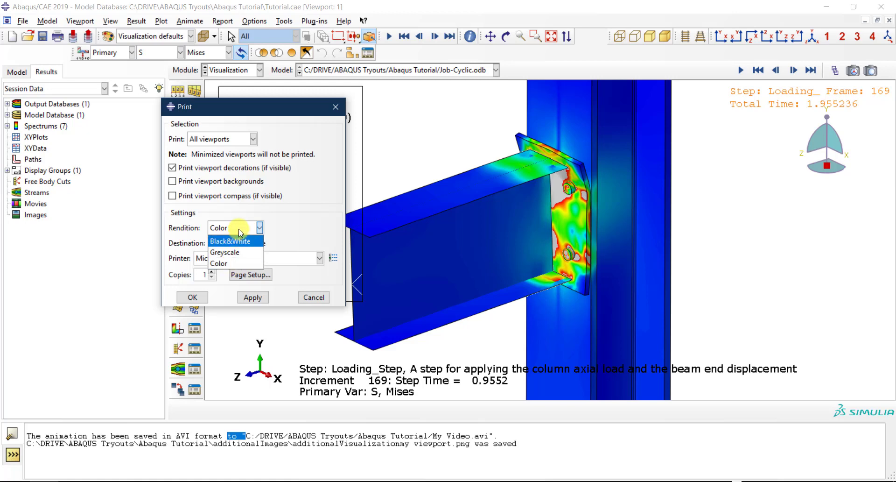
left_click(238, 228)
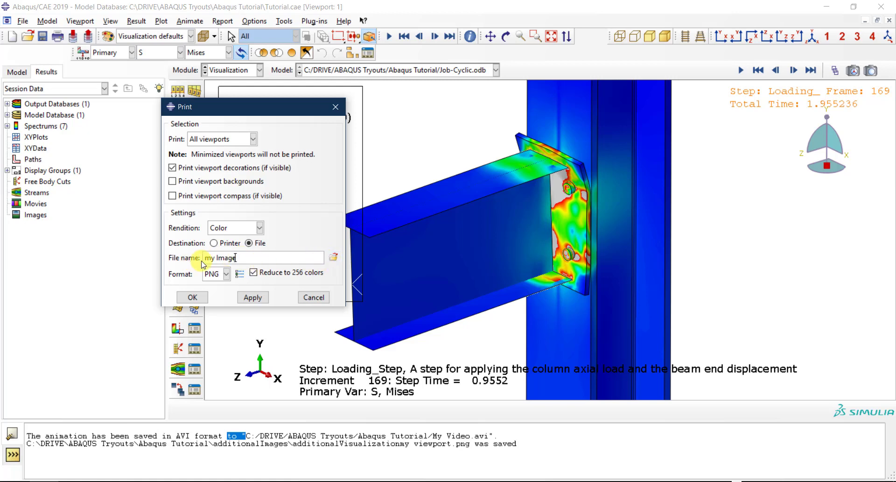
left_click_drag(208, 260, 198, 259)
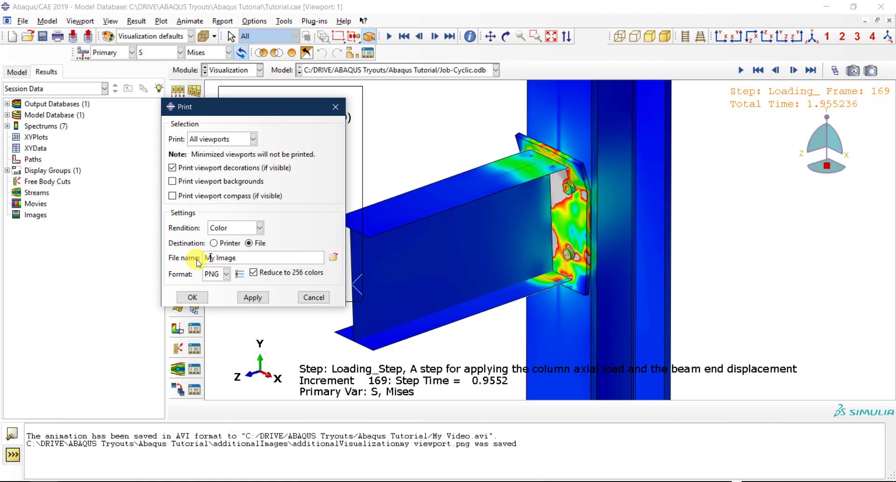
Set the image format to TIFF, keep the on-screen image size, and print the viewports to the file
left_click(225, 274)
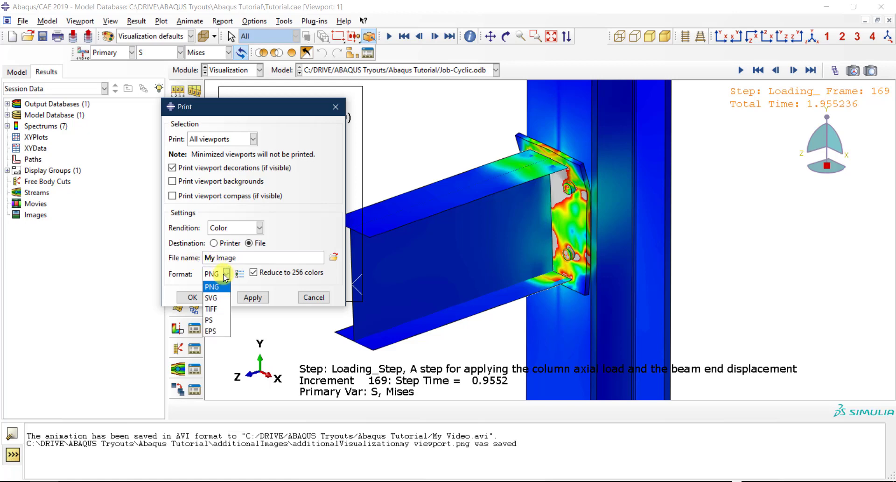
left_click(218, 312)
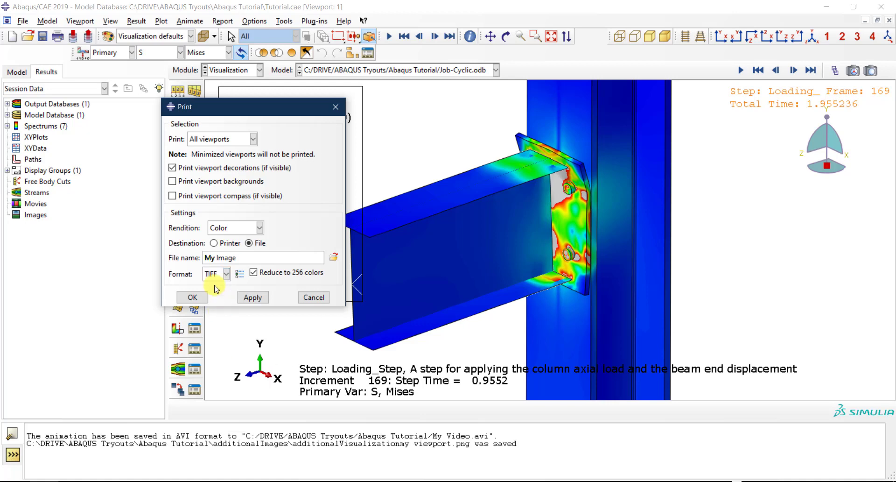
left_click(239, 274)
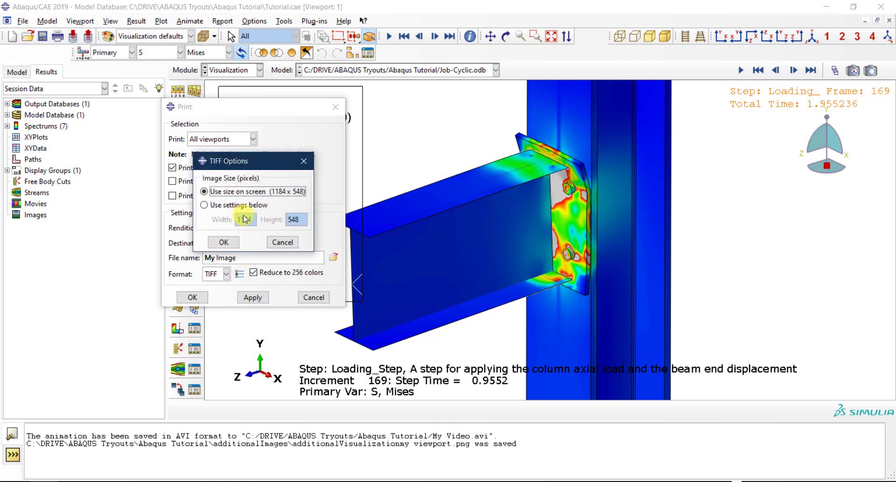
left_click(224, 242)
left_click(194, 296)
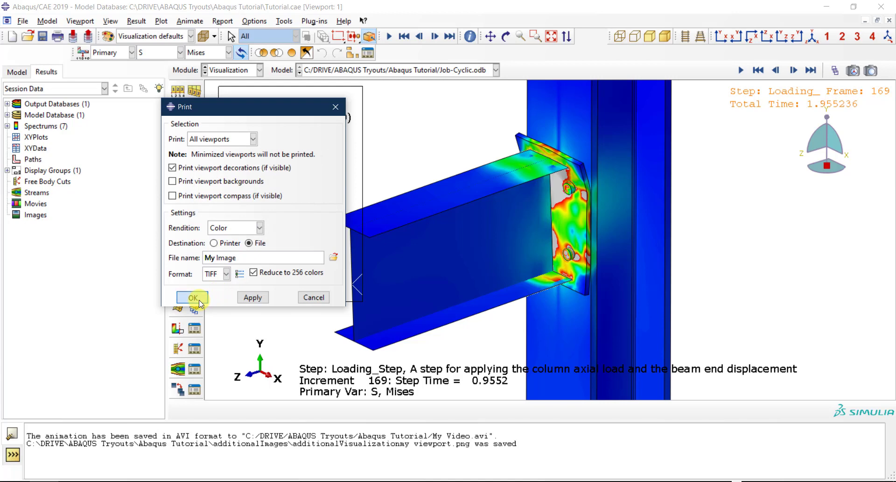
Check the printed file's path in the message log, switch to File Explorer and locate My Image in the Abaqus Tutorial folder
left_click_drag(489, 451, 214, 459)
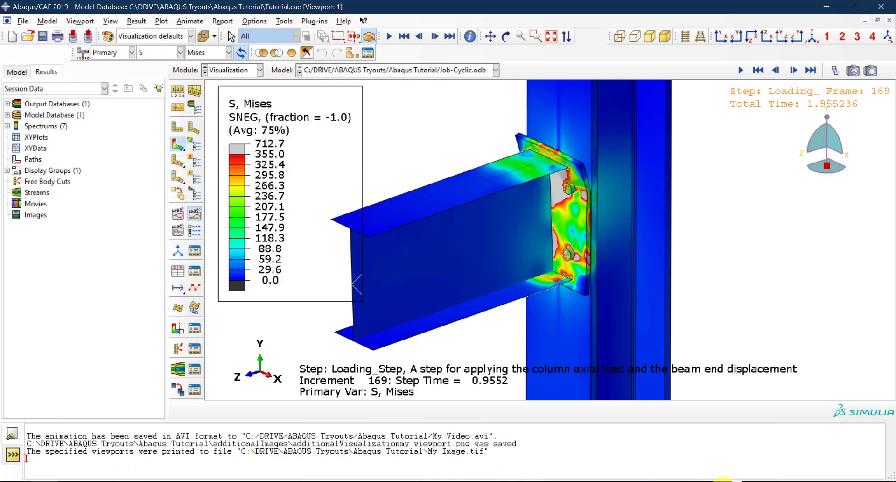
left_click(730, 480)
mouse_move(44, 467)
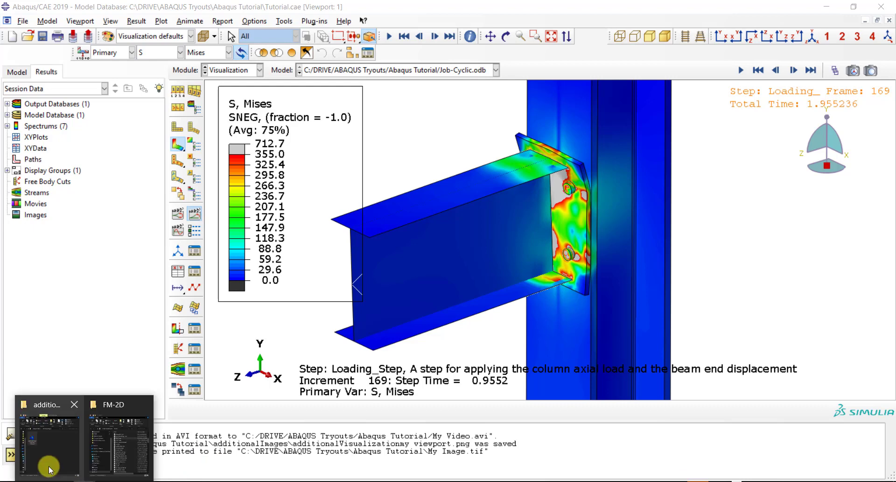
left_click(42, 431)
left_click(586, 137)
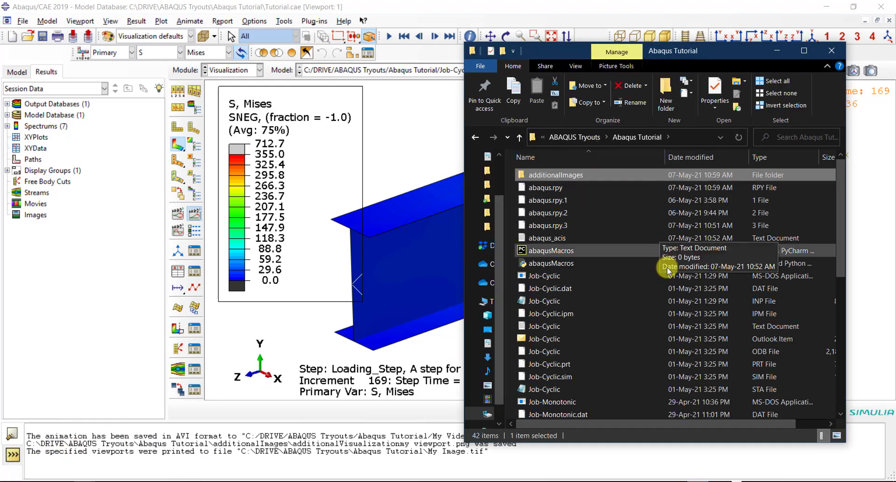
scroll(662, 280, "down", 6)
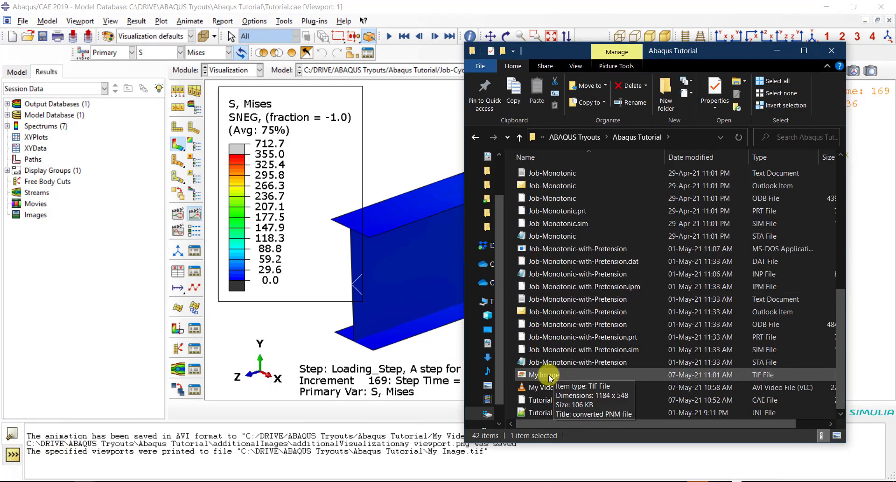
Open My Image in Windows Photo Viewer, inspect it at full window size, close it and return to Abaqus/CAE
double_click(546, 375)
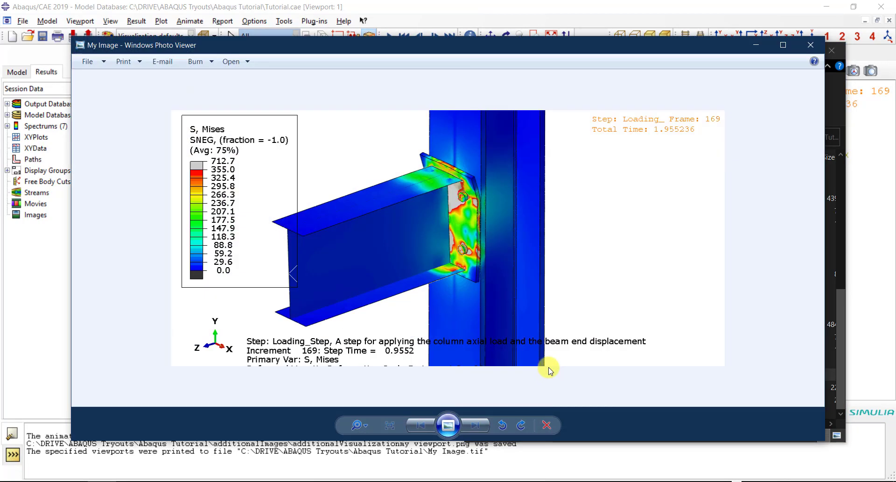
left_click(789, 45)
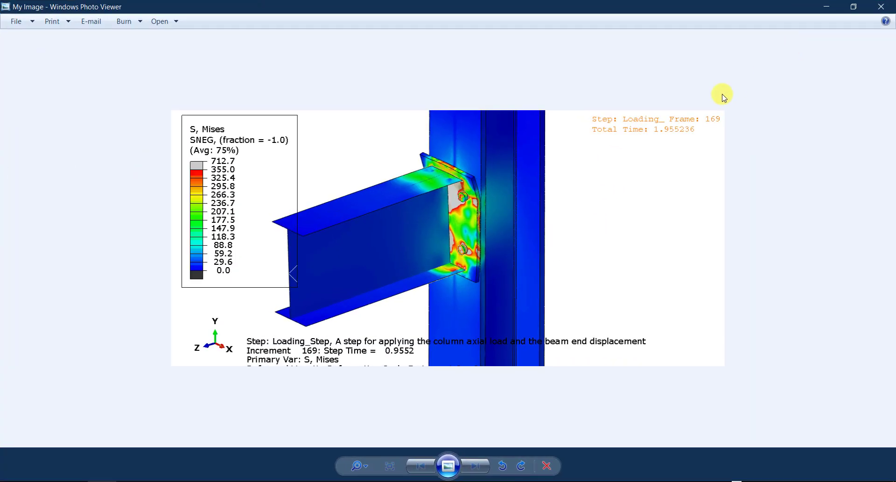
scroll(503, 214, "up", 3)
scroll(503, 214, "down", 2)
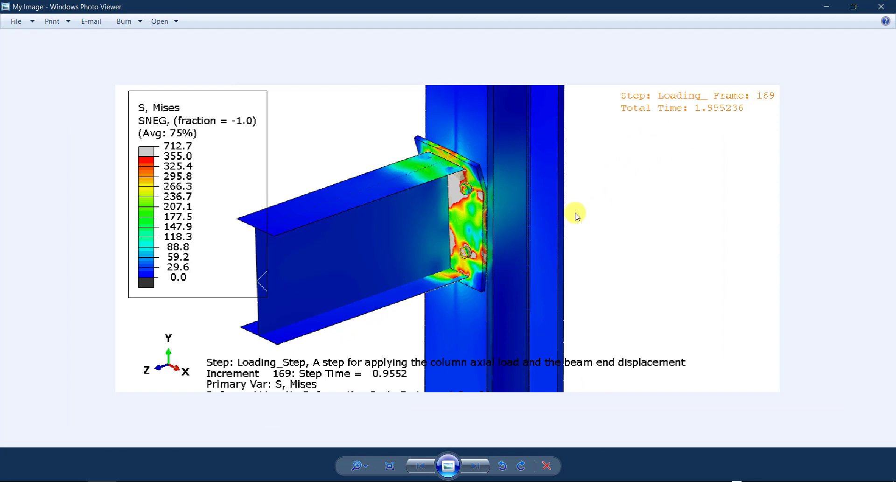
left_click(881, 7)
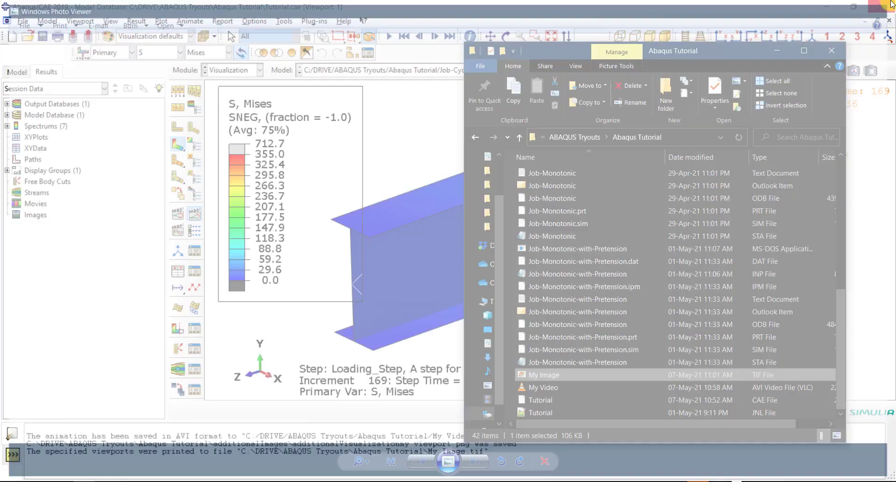
left_click(776, 49)
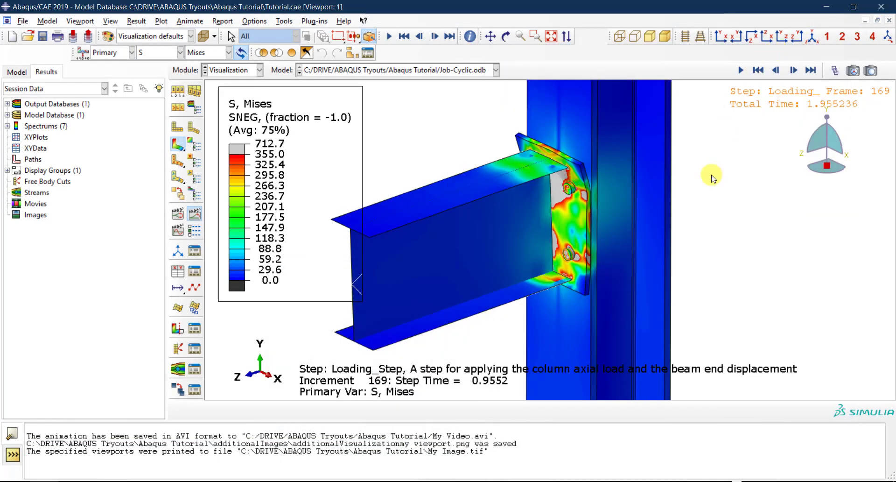